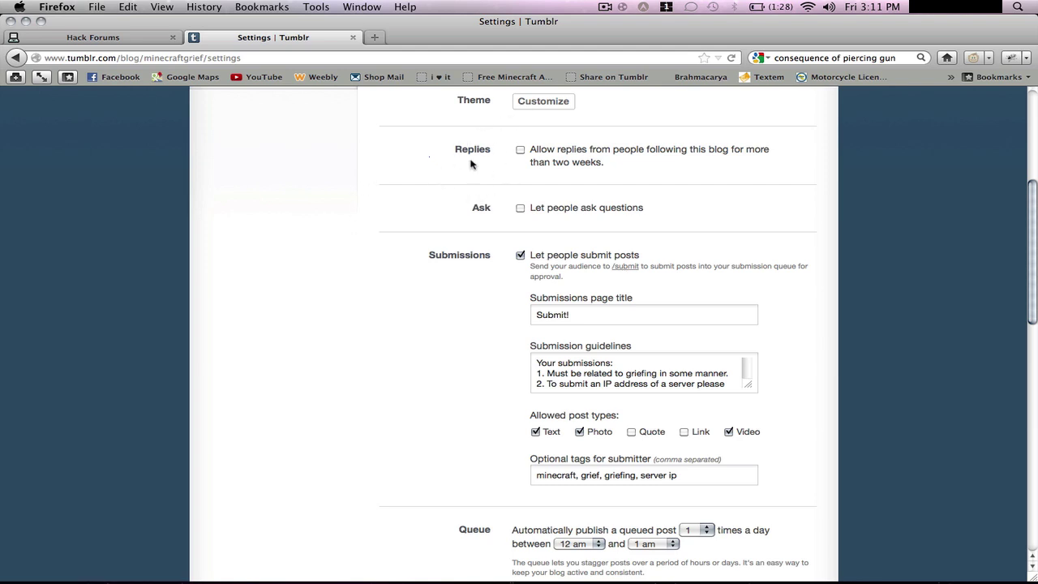
- Let people ask questions on the blog, clear the ask page title, and save the blog settings
left_click(521, 209)
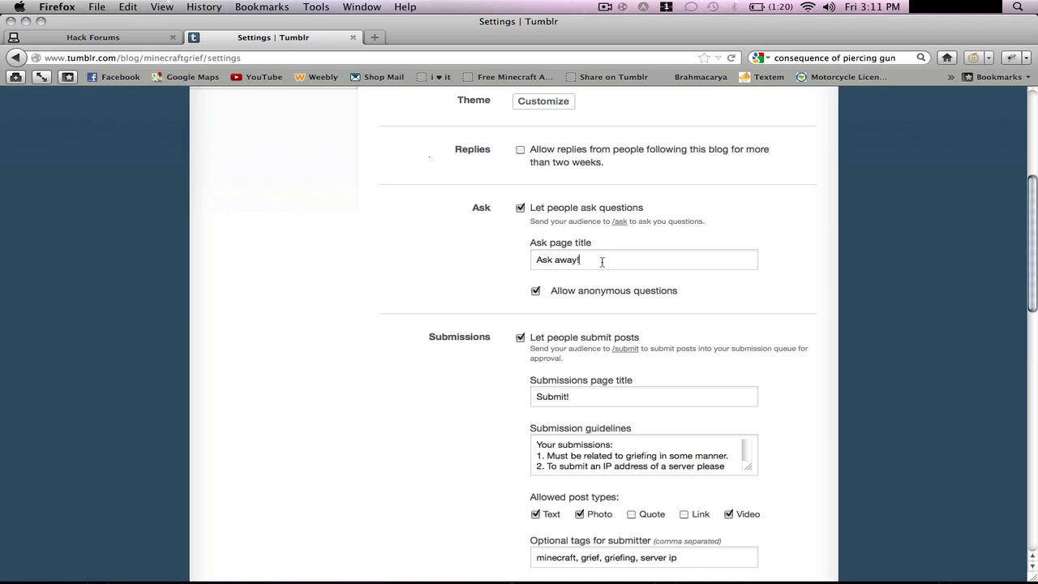
left_click_drag(601, 261, 463, 246)
key("BackSpace")
scroll(472, 309, "up", 1)
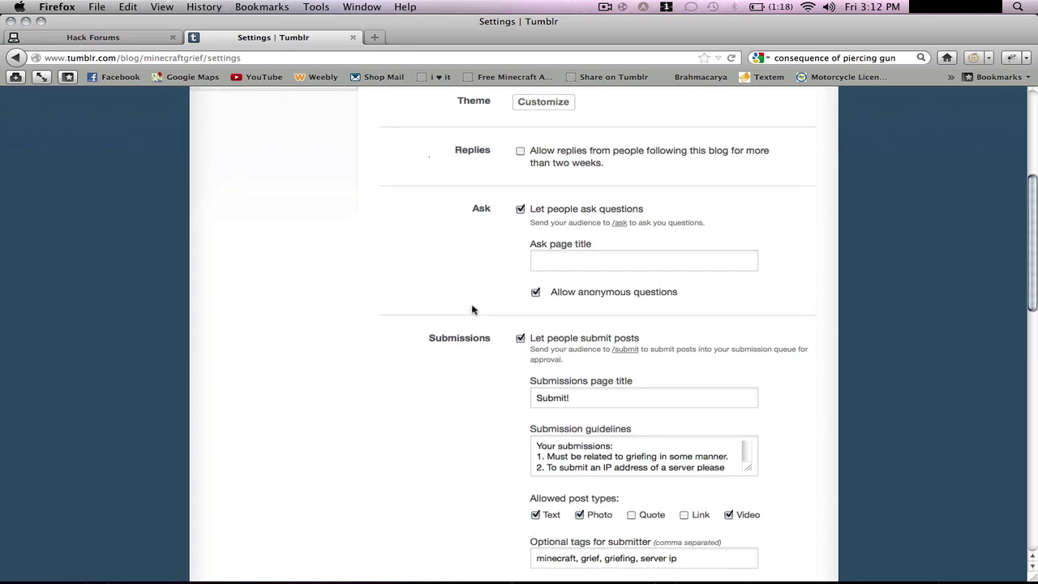
scroll(472, 309, "down", 10)
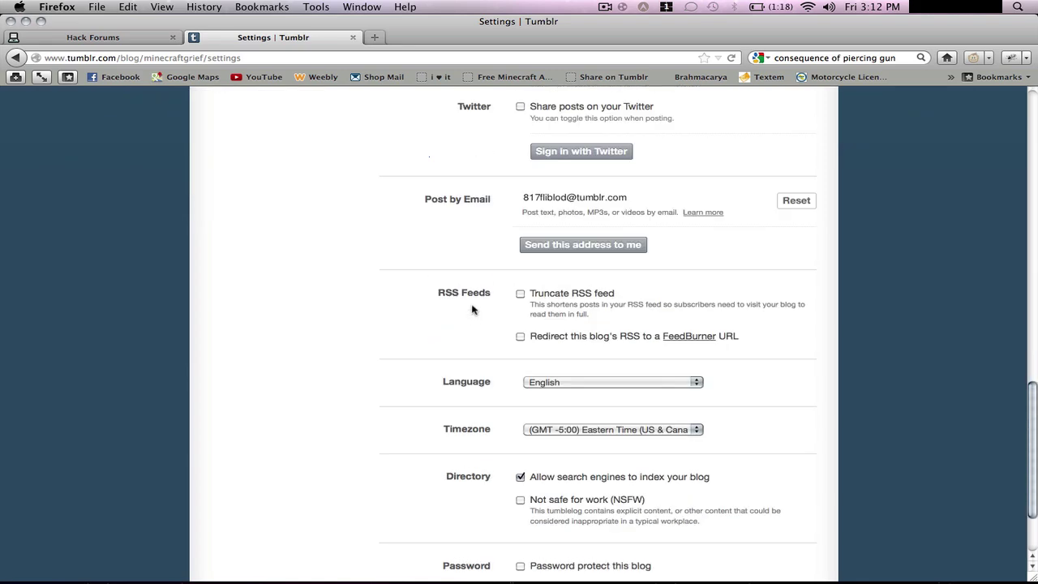
left_click(803, 517)
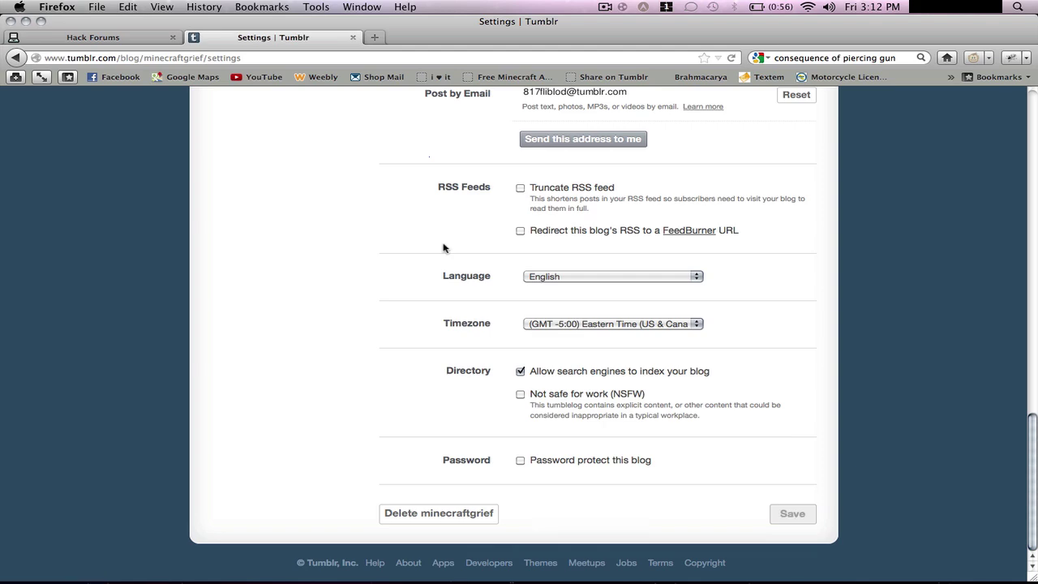
- Open the blog's theme customization and look through its appearance and page options
scroll(444, 247, "up", 8)
scroll(444, 247, "up", 4)
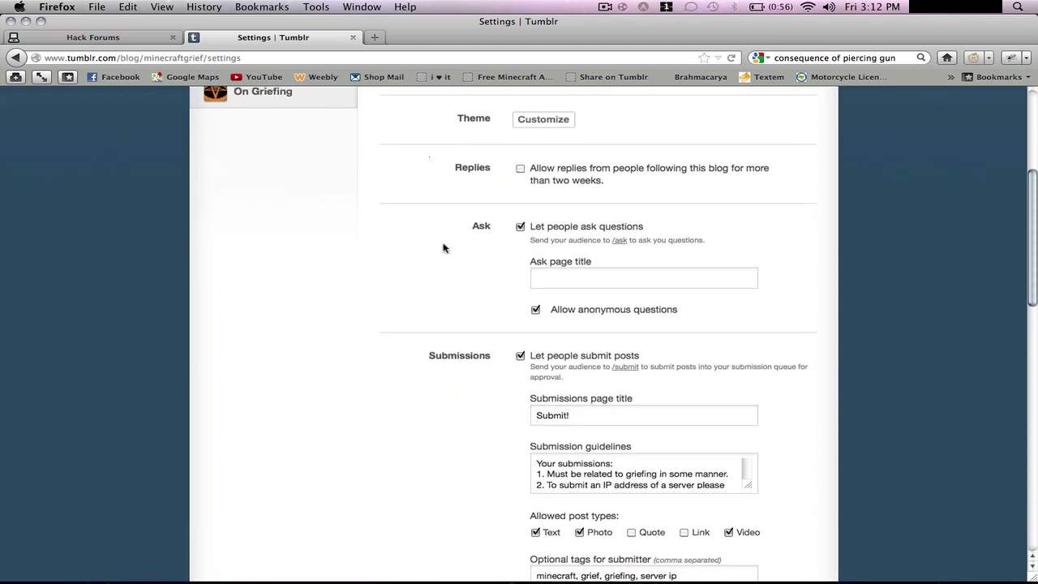
left_click(537, 126)
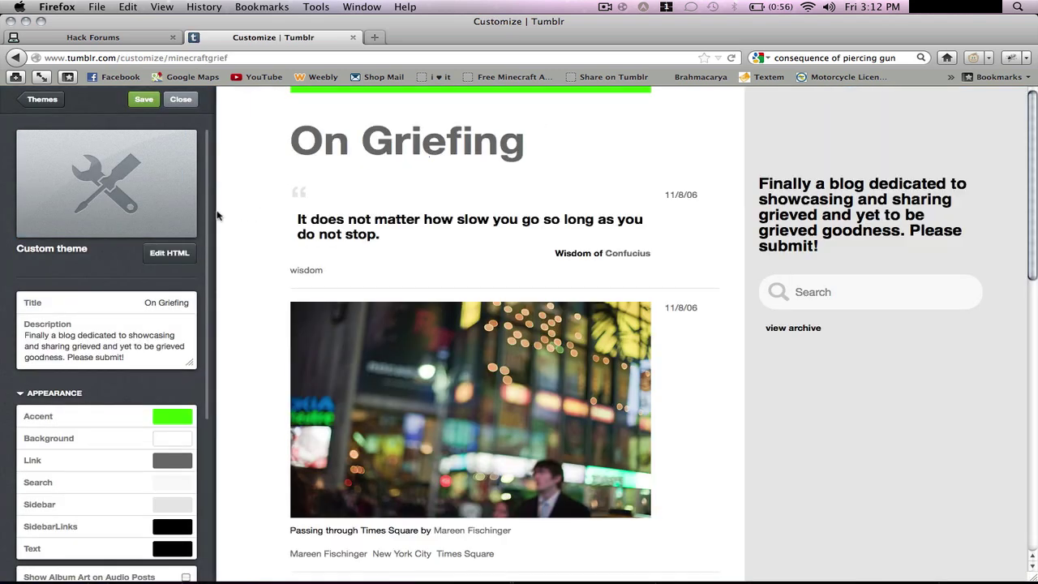
scroll(213, 248, "down", 5)
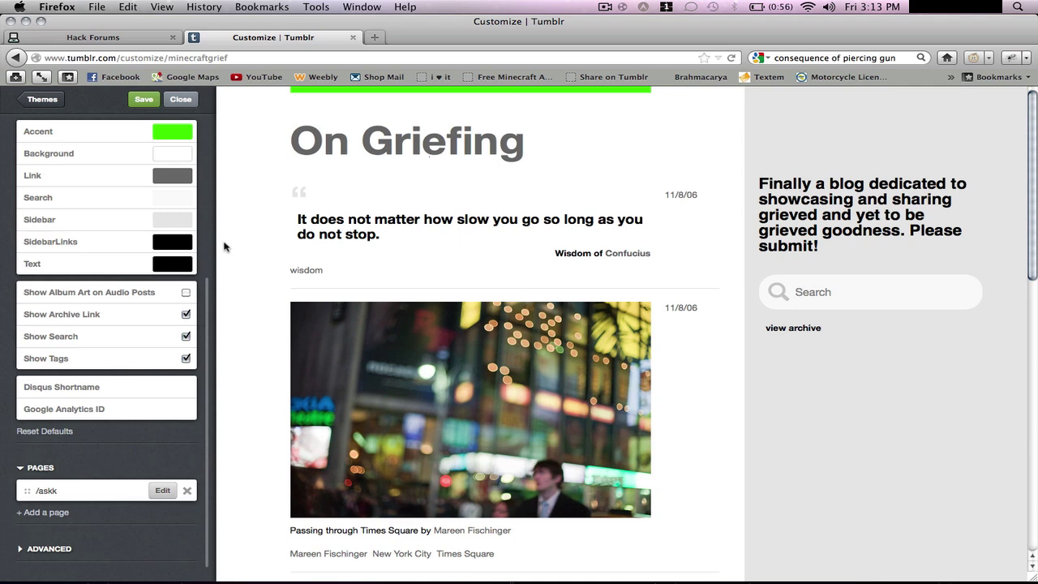
scroll(108, 293, "up", 5)
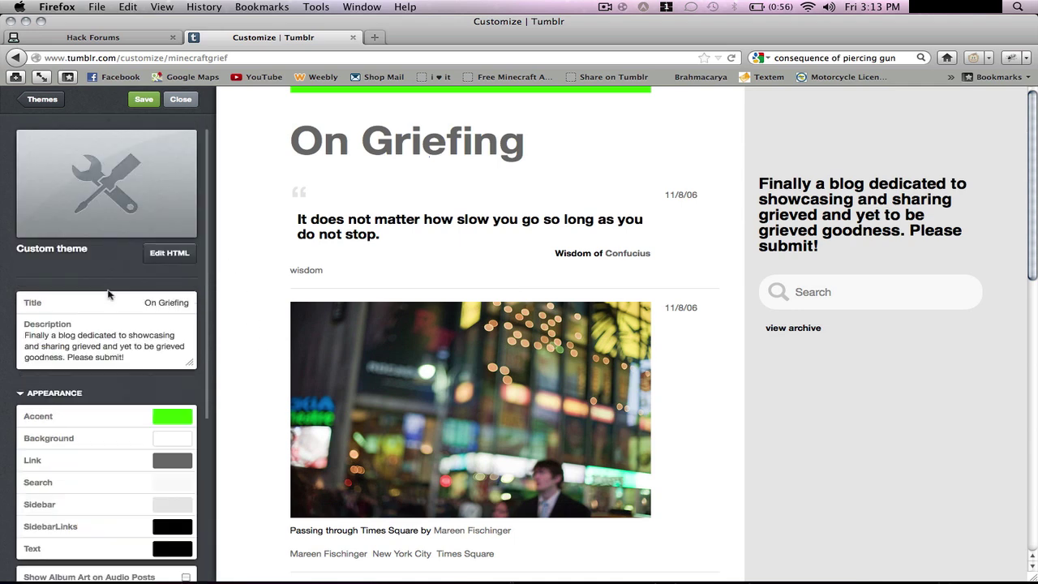
scroll(107, 294, "down", 4)
scroll(108, 295, "up", 5)
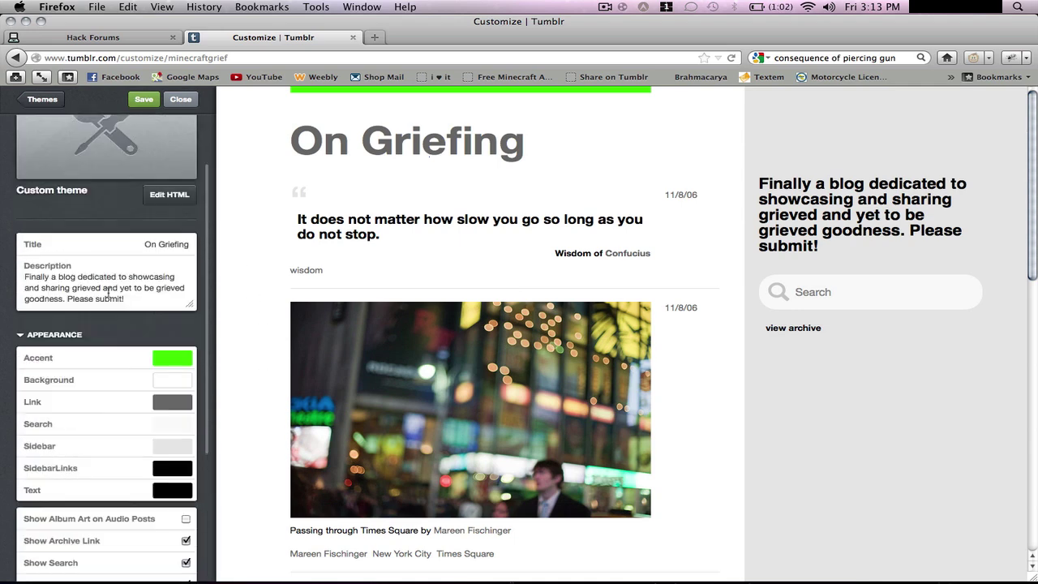
scroll(147, 212, "down", 5)
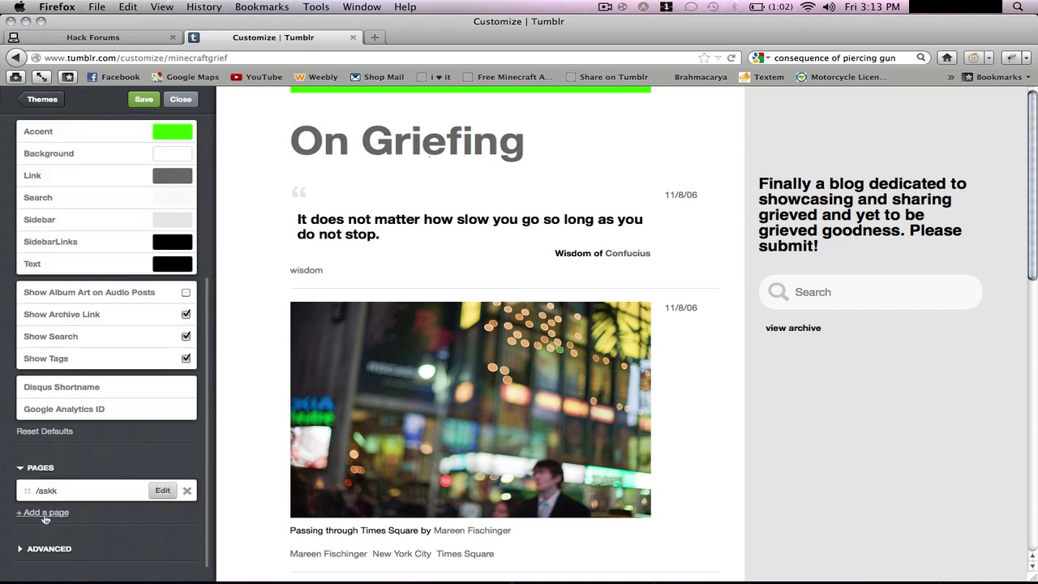
- Start a new standard-layout page with the URL askkk and the title Ask box, and show a link to it
left_click(45, 516)
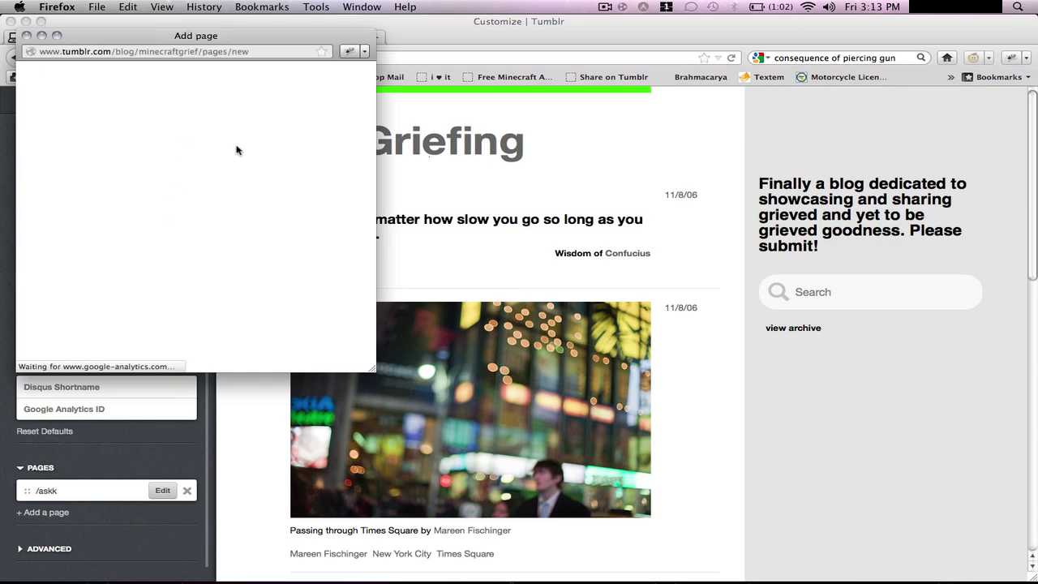
left_click_drag(236, 38, 509, 111)
left_click(607, 197)
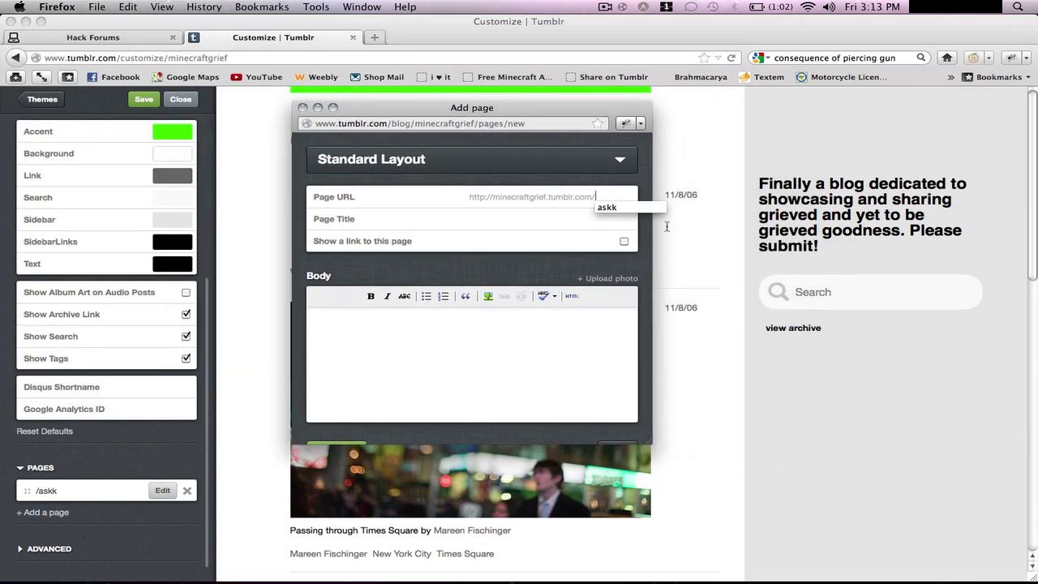
type("askkk")
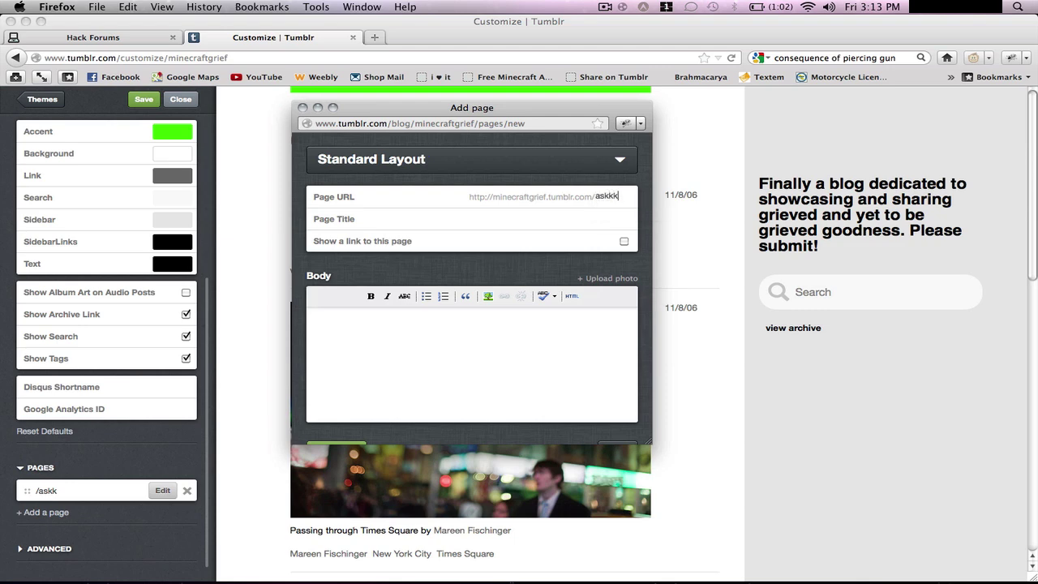
key("Tab")
type("Ask B")
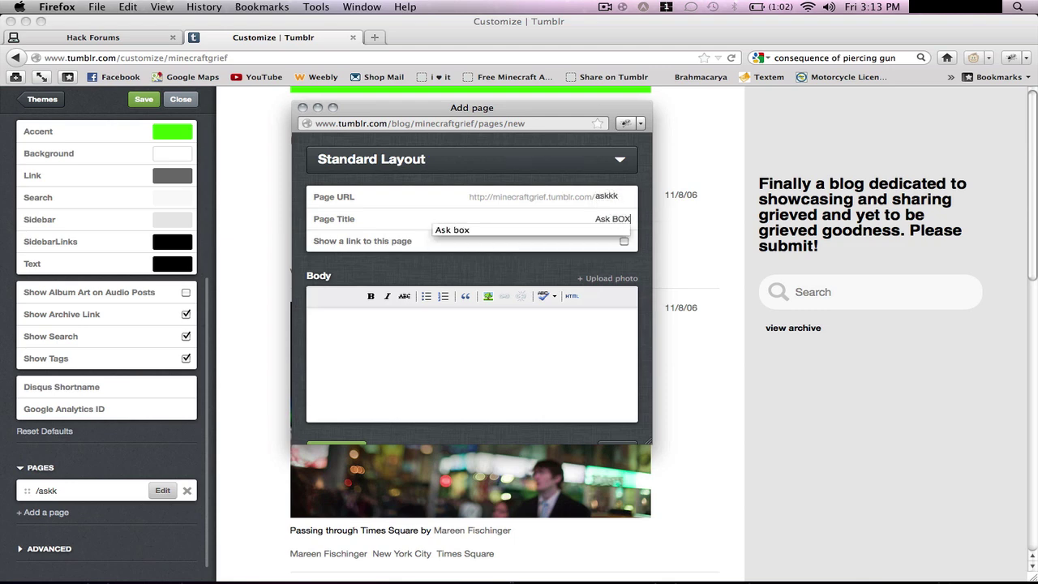
type("ox")
left_click(624, 241)
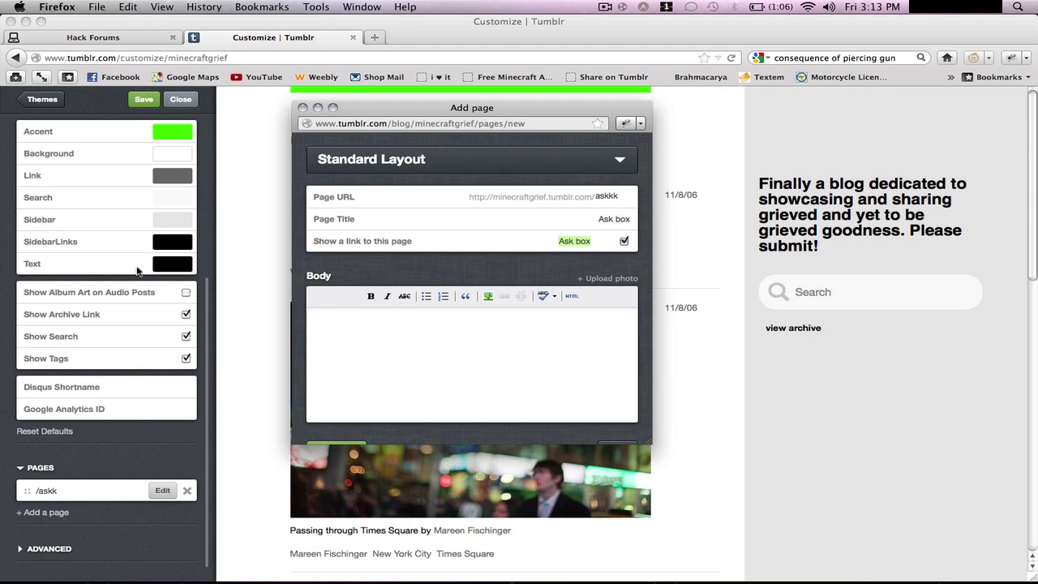
scroll(137, 270, "up", 5)
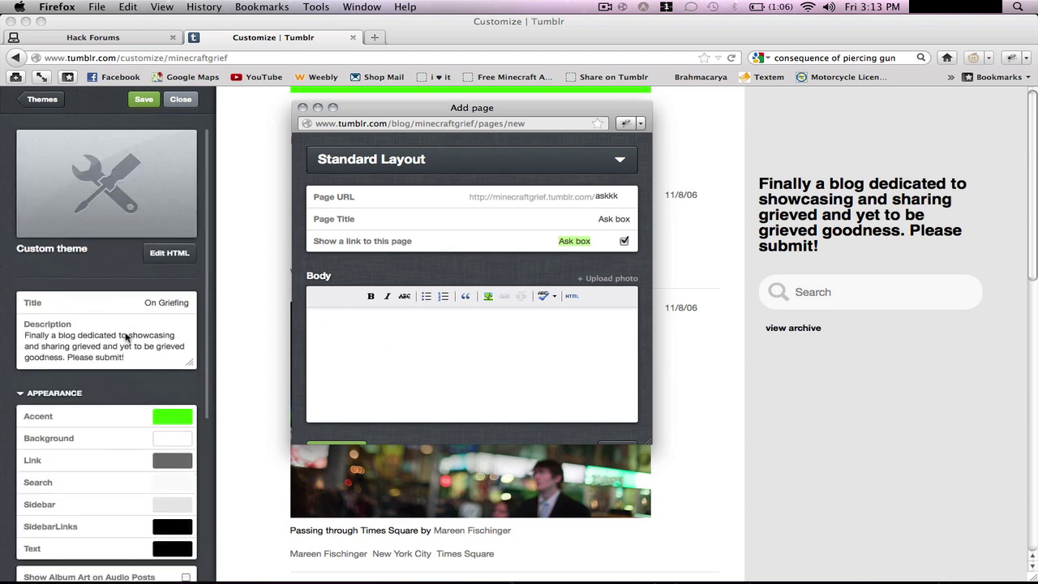
scroll(133, 316, "down", 2)
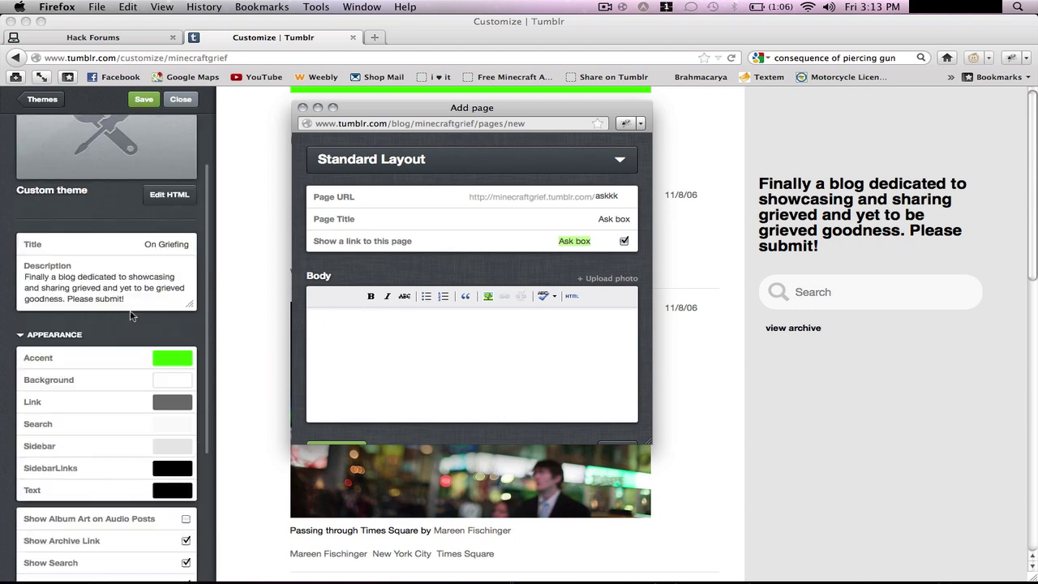
scroll(132, 316, "down", 7)
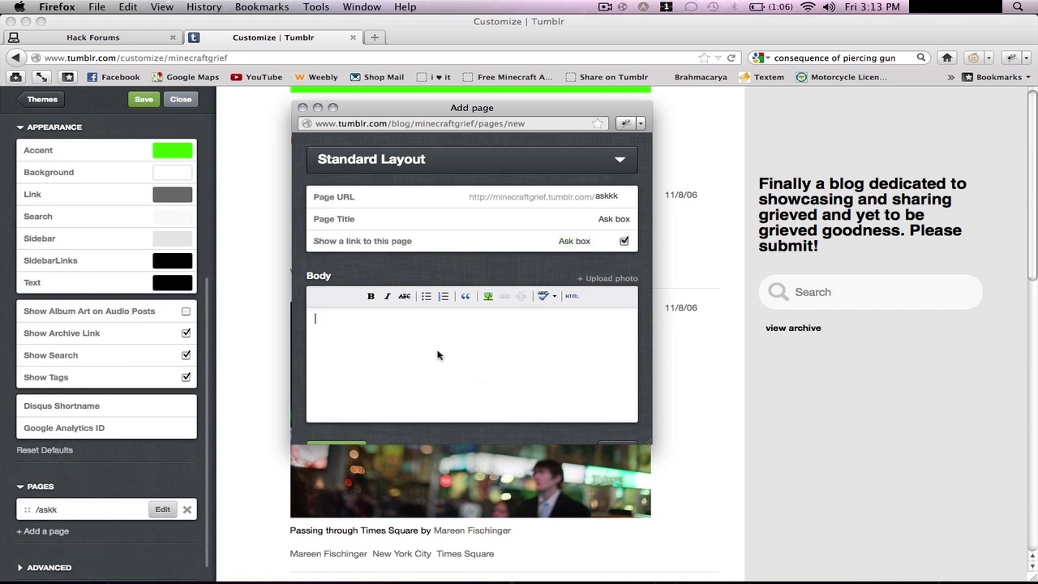
- Open the HTML source of the new page's body and arrange the source editor beside the Add page window
left_click(572, 297)
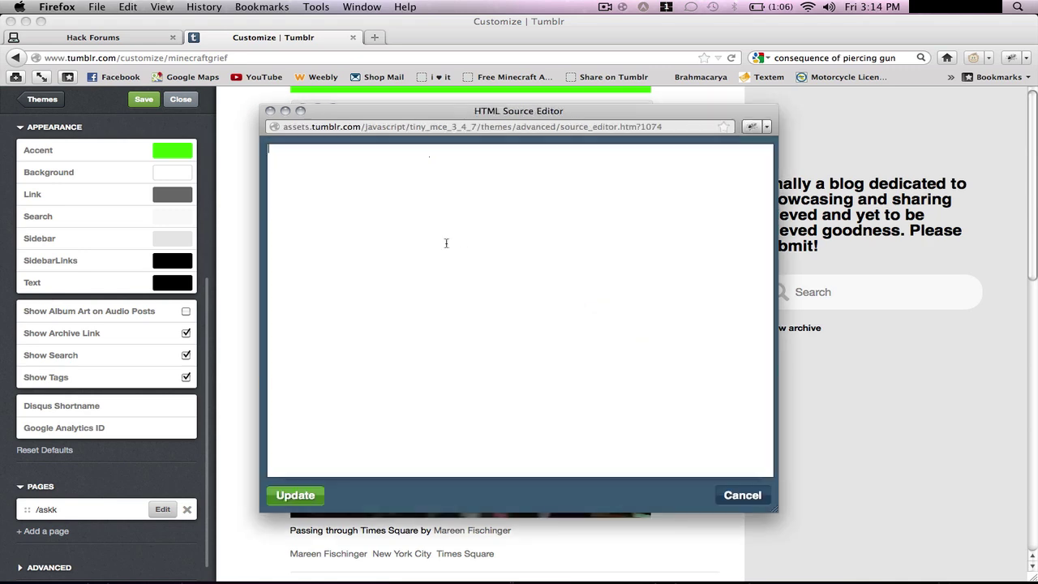
left_click_drag(440, 113, 649, 124)
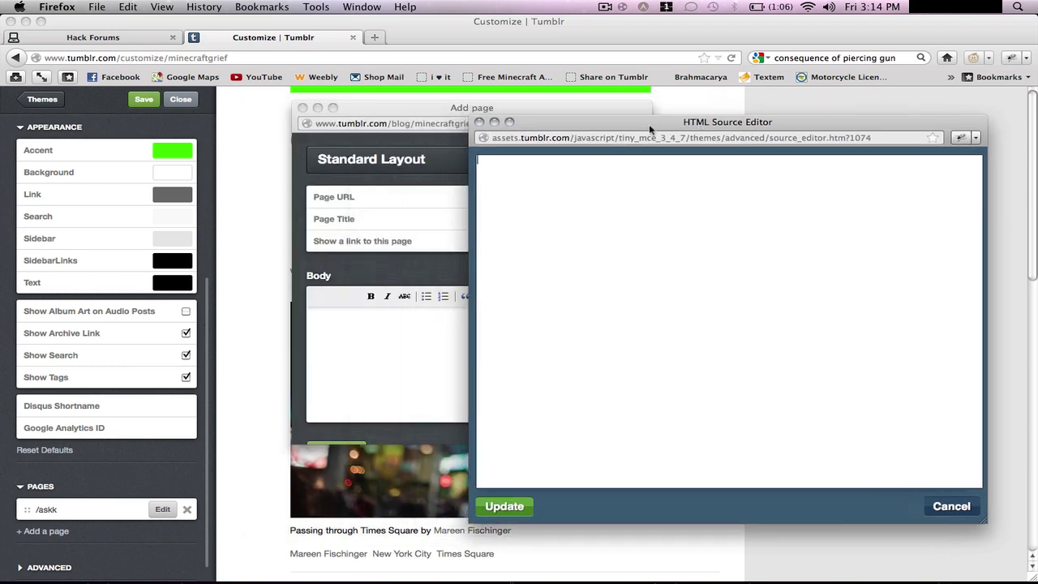
left_click(451, 111)
left_click_drag(451, 111, 250, 115)
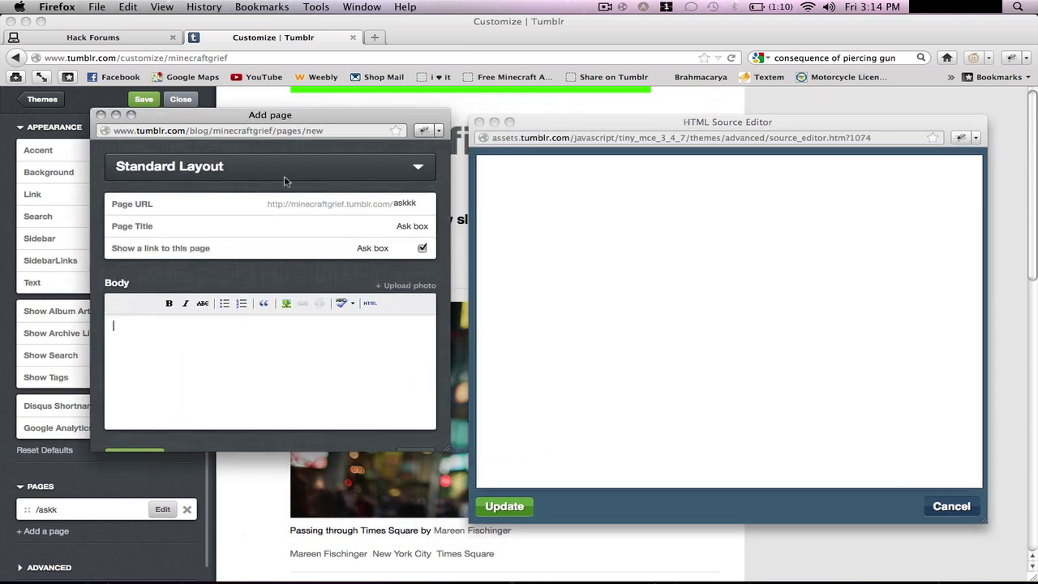
left_click(385, 172)
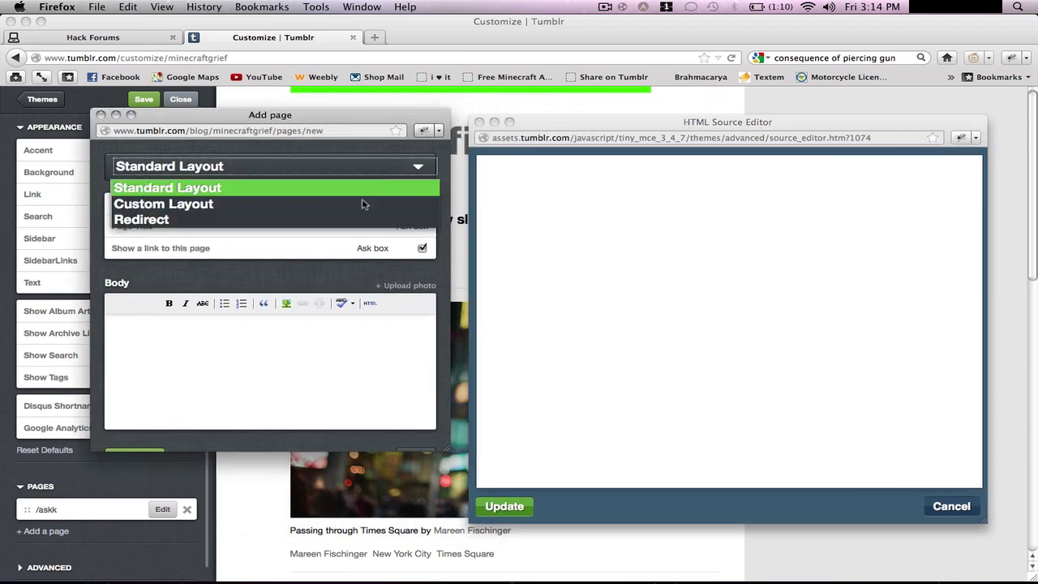
mouse_move(654, 119)
left_mouse_down()
mouse_move(623, 107)
mouse_move(639, 119)
left_mouse_up()
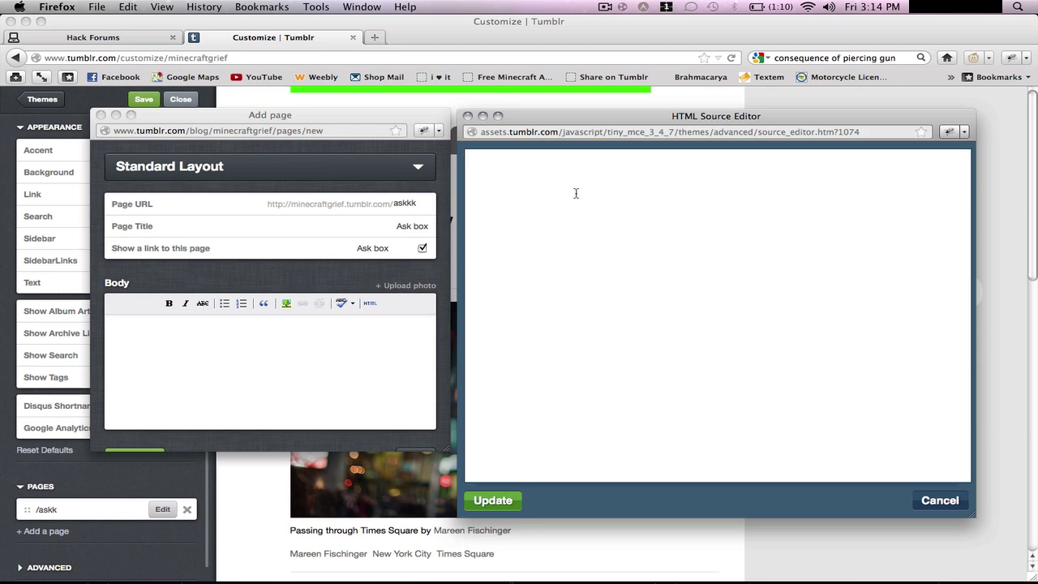
left_click_drag(582, 114, 541, 120)
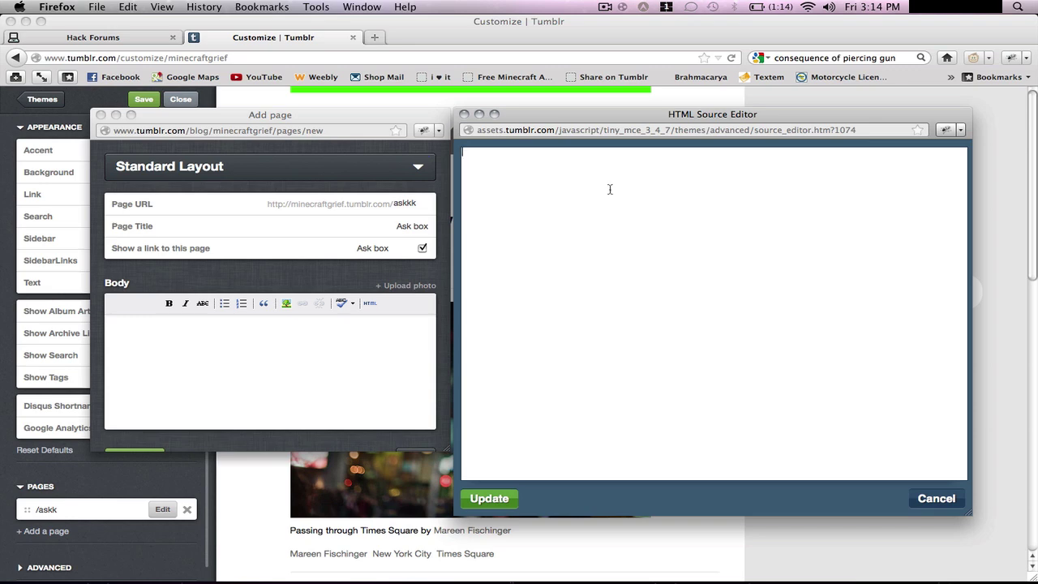
- Insert the ask form iframe code with the StatCounter script, and separate the script from the iframe with blank lines
type("<body><p><iframe frameborder=\"4\" height=\"150\" width=\"500\" id=\"ask_form\" scrolling=\"no\" src=\"http://www.tumblr.com/ask_form/imevilalas.tumblr.com\" width=\"100%\"></iframe> <br /><!-- Start of StatCounter Code for Tumblr --> <script type=\"text/javascript\">// <![CDATA[ // <![CDATA[ var sc_project=8461860; var sc_invisible=1; var sc_security=\"cb08b2eb\"; var scJsHost = ((\"https:\" == document.location.protocol) ? \"https://secure.\" : \"http://www.\"); document.write(\"<sc\"+\"ript type='text/javascript' src='\" + scJsHost + \"statcounter.com/counter/counter.js'></\"+\"script>\"); // ]]]]><![CDATA[> // ]]></script> <!-- End of StatCounter Code for Tumblr --></p> </body> </center>")
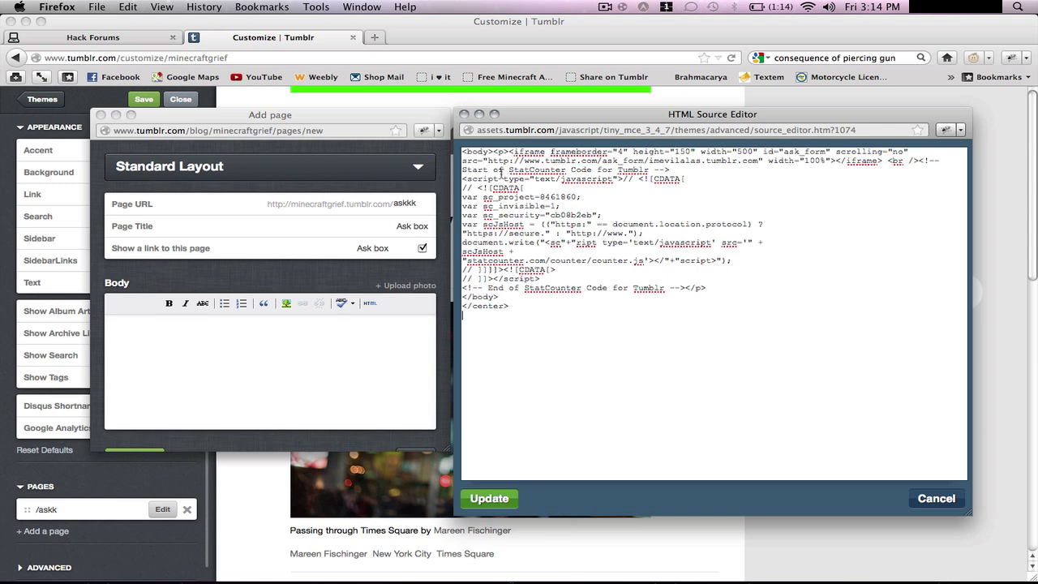
left_click(919, 160)
key("Return")
key("Return")
key("Return")
key("Return")
key("Return")
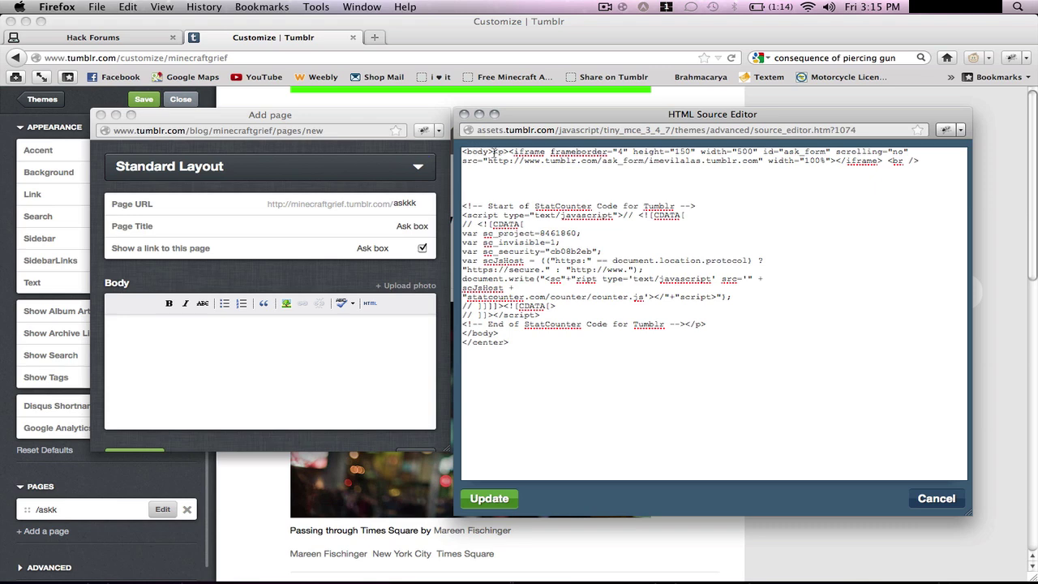
- Replace the blog address in the iframe's ask_form source URL with minecraftgrief.tumblr.com
left_click_drag(516, 152, 613, 151)
left_click(612, 151)
double_click(678, 161)
left_click_drag(760, 161, 649, 161)
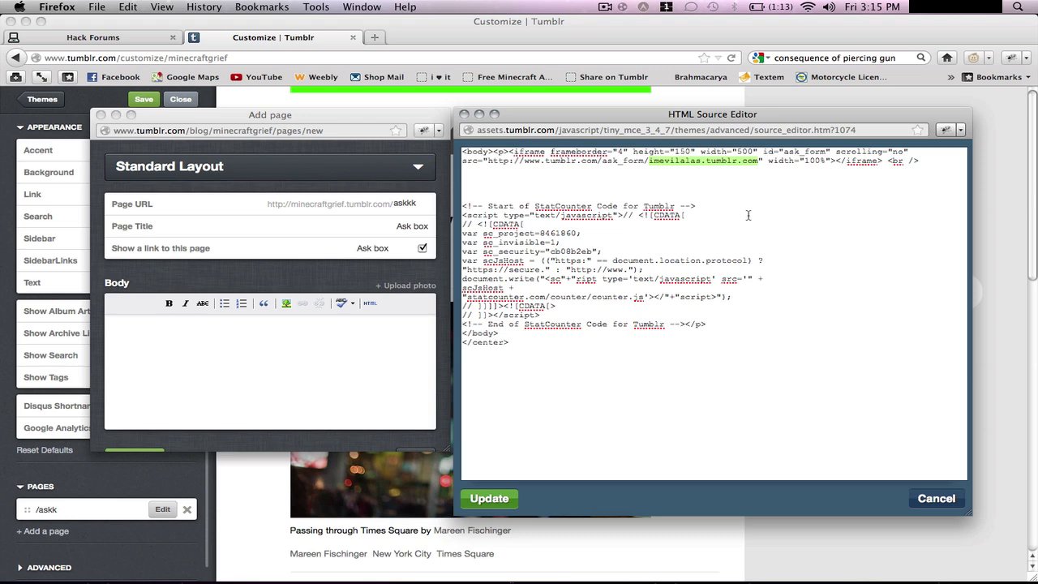
key("BackSpace")
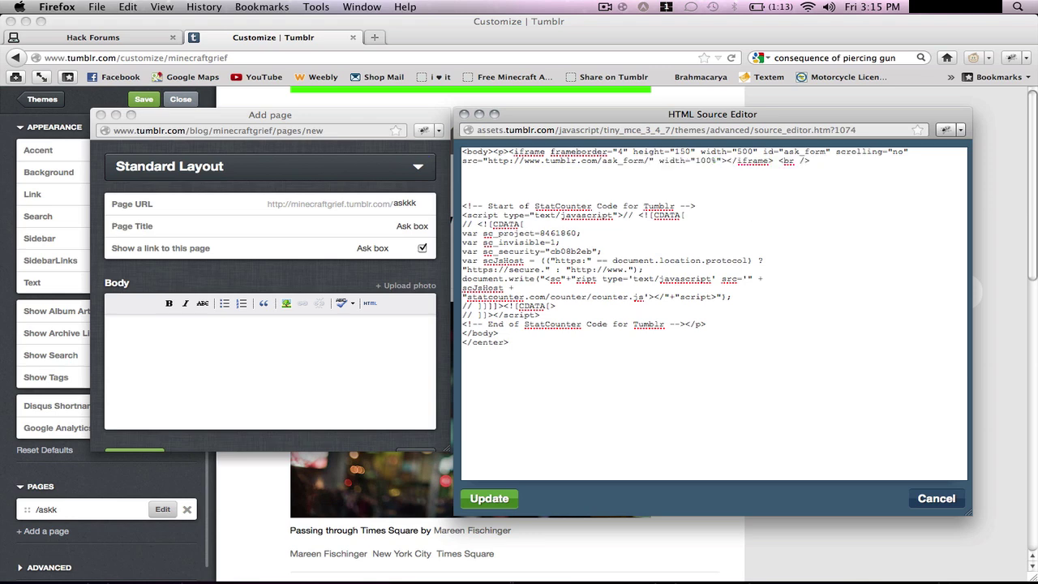
type("e")
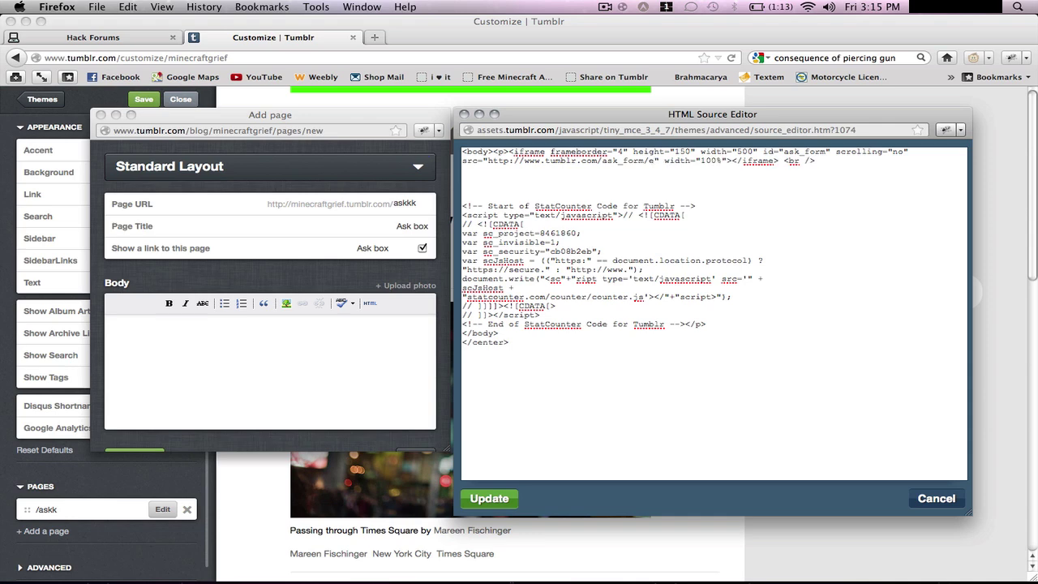
key("BackSpace")
type("minecraftgr")
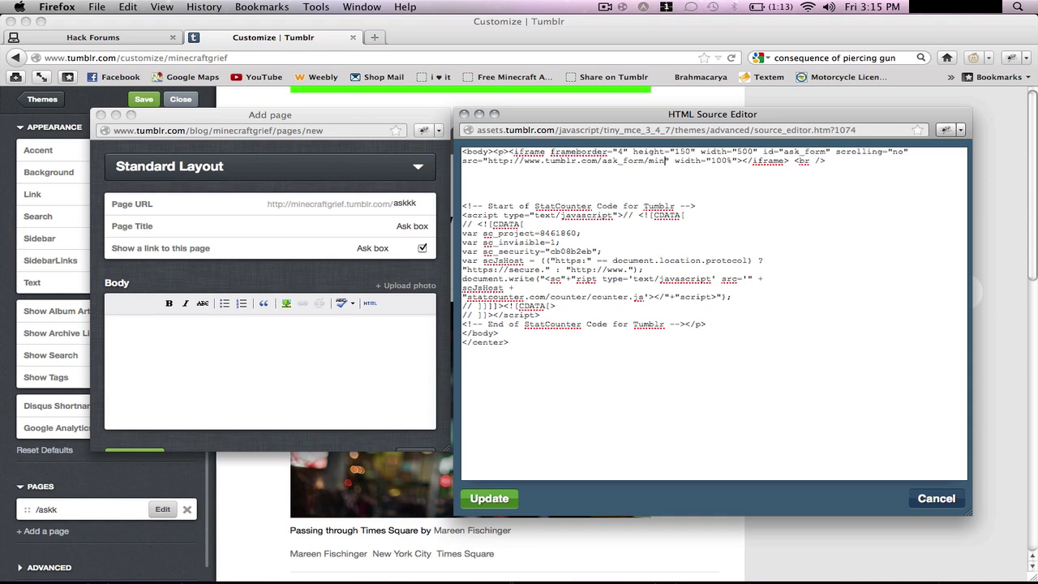
type("ief.")
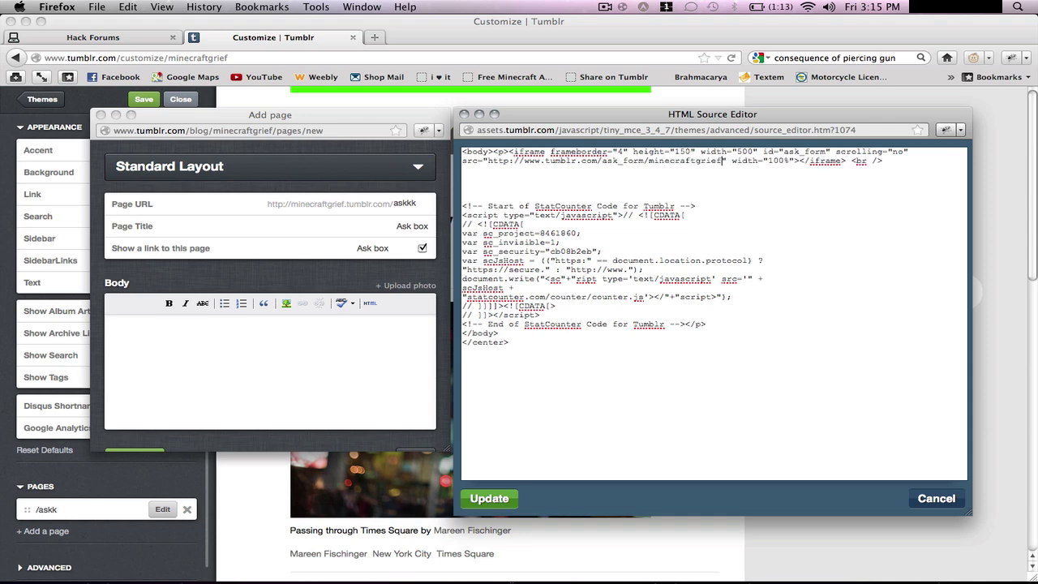
type("tumblr.com")
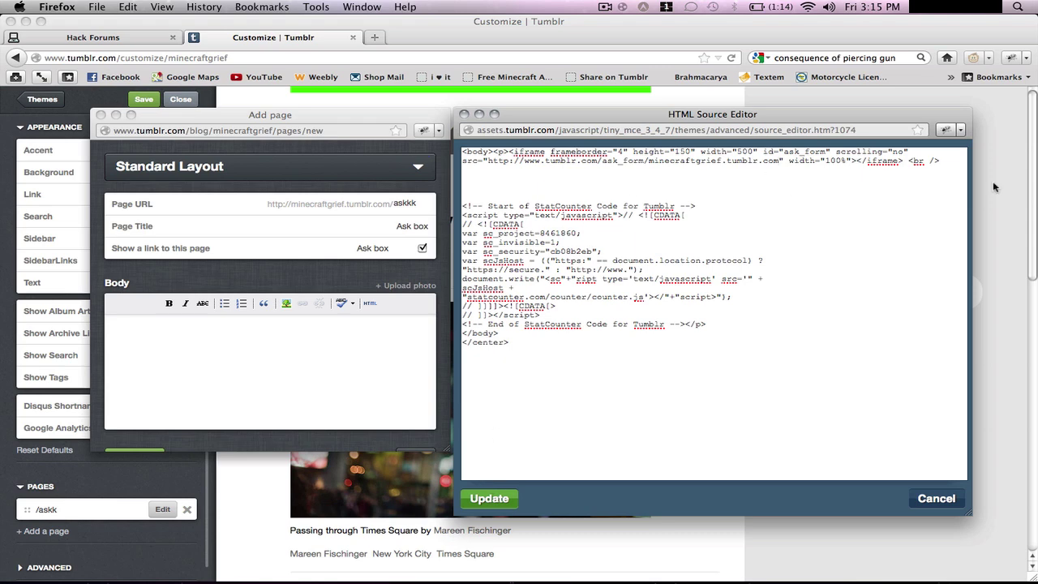
- Add the paragraph <p>Rules</p> on its own line below the iframe code
left_click(915, 170)
type("<p>")
type("Rules>")
key("BackSpace")
key("BackSpace")
key("BackSpace")
key("BackSpace")
key("BackSpace")
type("Rules</p>")
left_click(621, 201)
left_click(590, 185)
type("<img")
key("BackSpace")
key("BackSpace")
key("BackSpace")
key("BackSpace")
key("BackSpace")
- Insert a new line above the body tag and begin it with <head><img src=
left_click(462, 155)
key("Return")
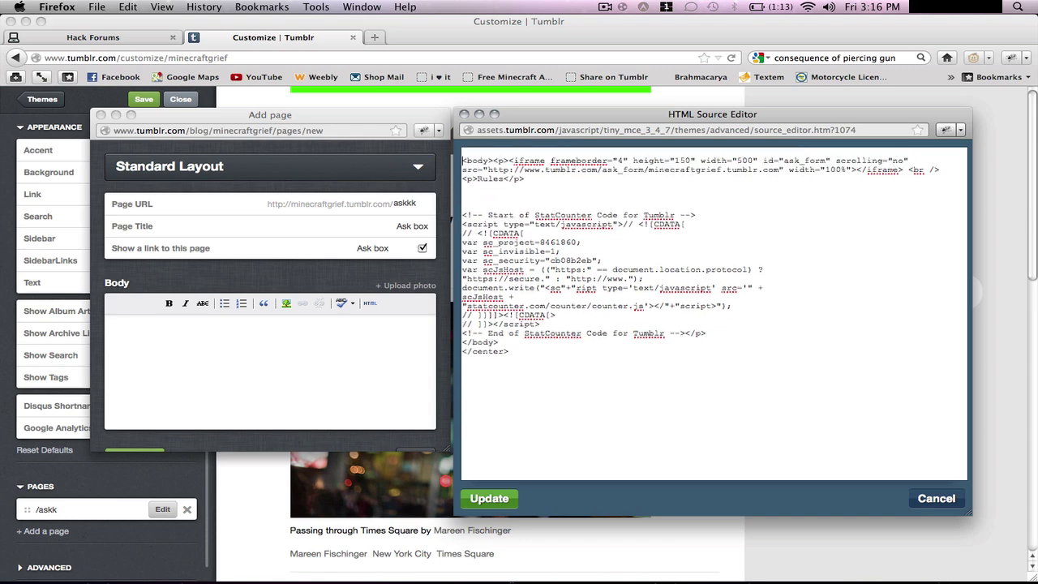
type("<head><img src=")
left_click_drag(462, 213, 609, 402)
left_click(602, 374)
left_click(585, 354)
left_click(585, 360)
left_click_drag(547, 349, 463, 215)
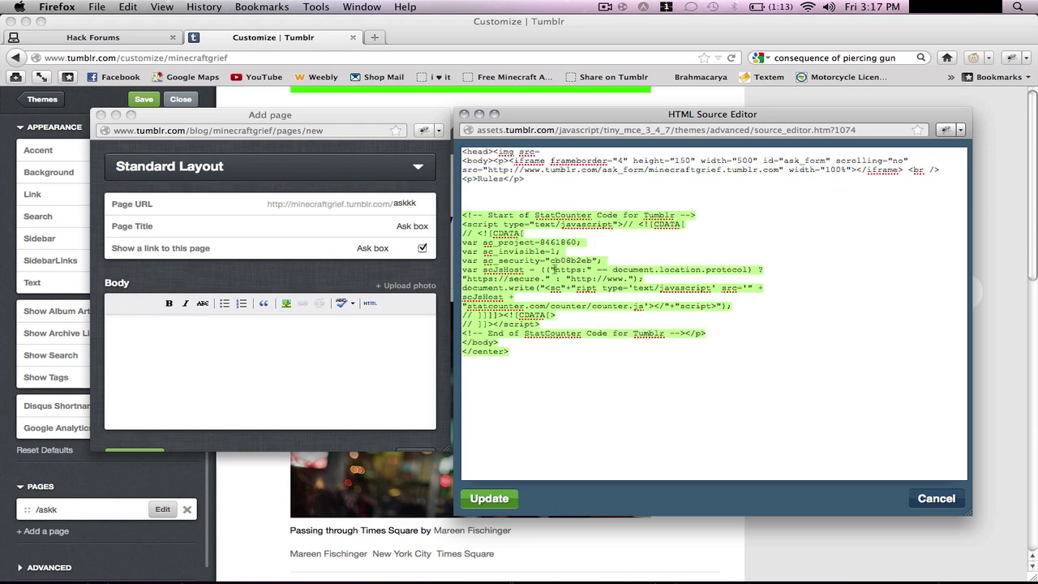
left_click(636, 371)
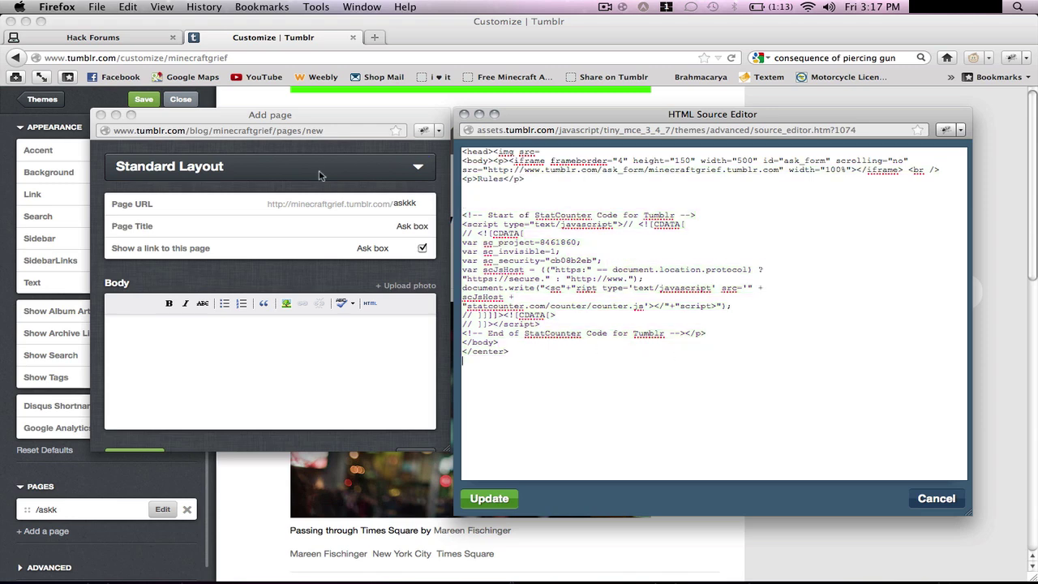
- Apply the edited HTML source to the page body and check the ask form's sender options in an enlarged Add page window
left_click(492, 500)
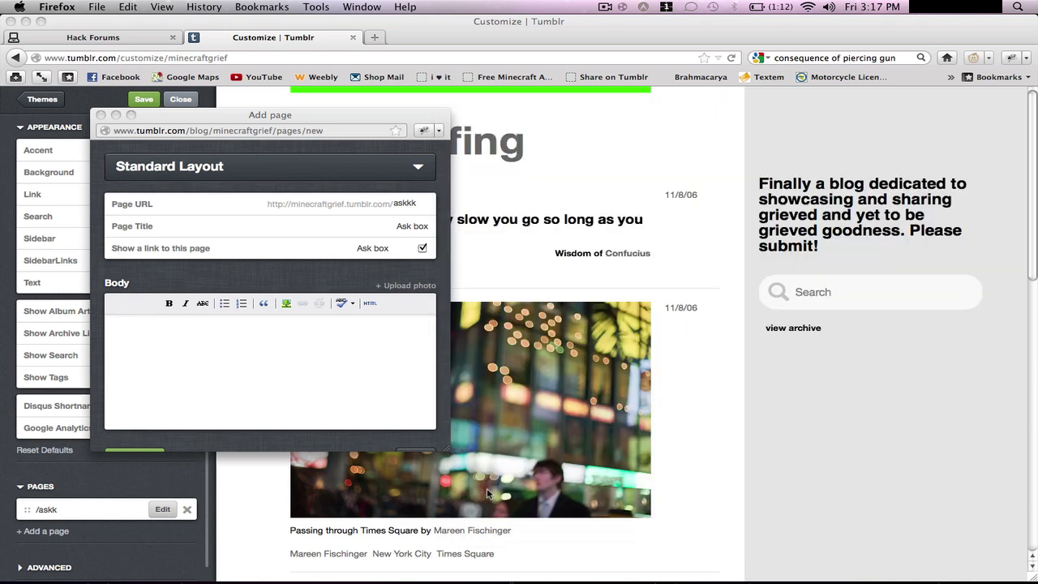
left_click_drag(448, 450, 496, 536)
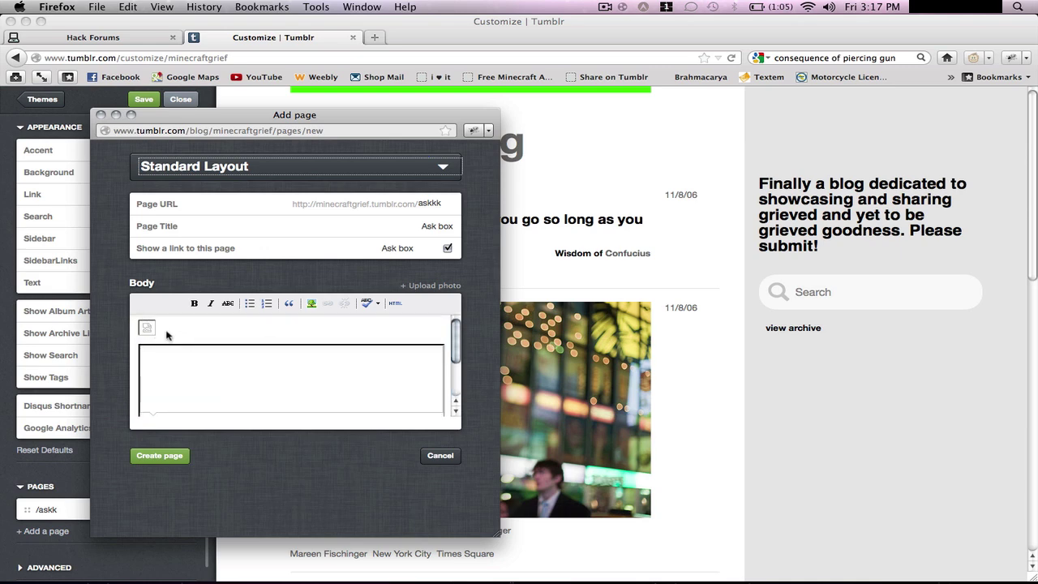
scroll(167, 335, "down", 2)
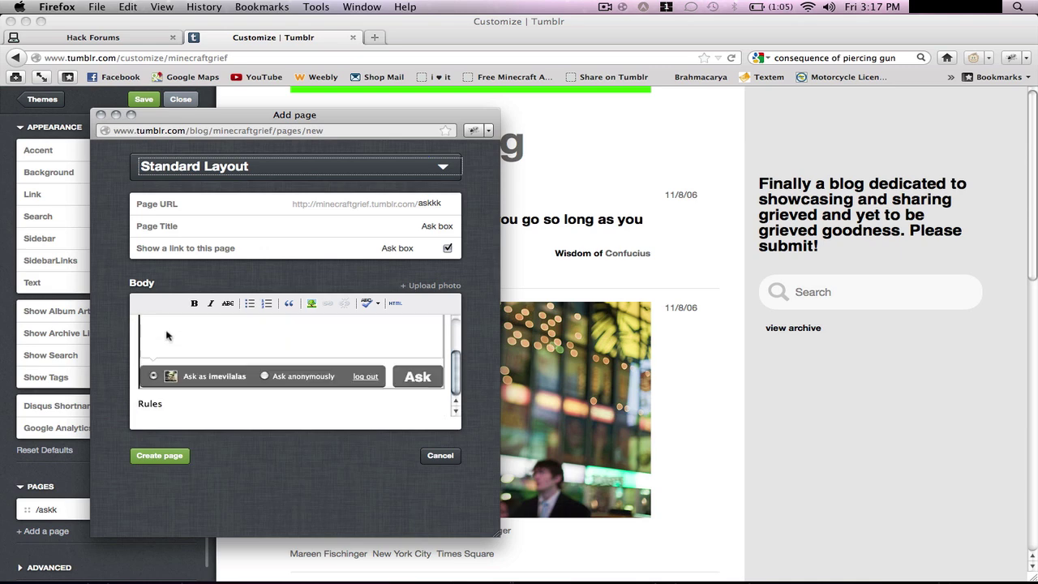
left_click(264, 375)
left_click(153, 374)
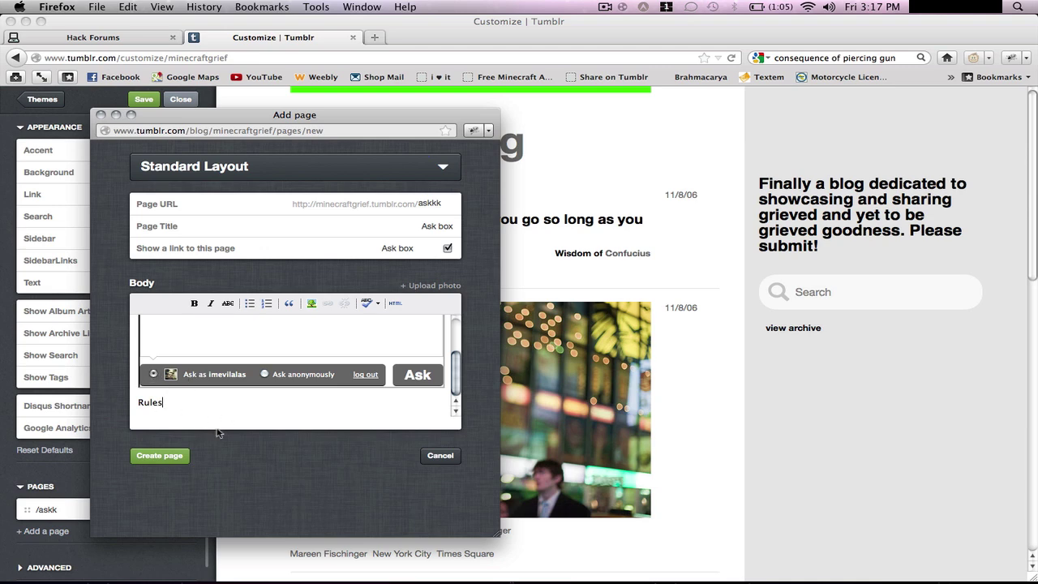
- Add the line "Hi mom" below Rules in the page body, and create and save the Ask box page
key("Return")
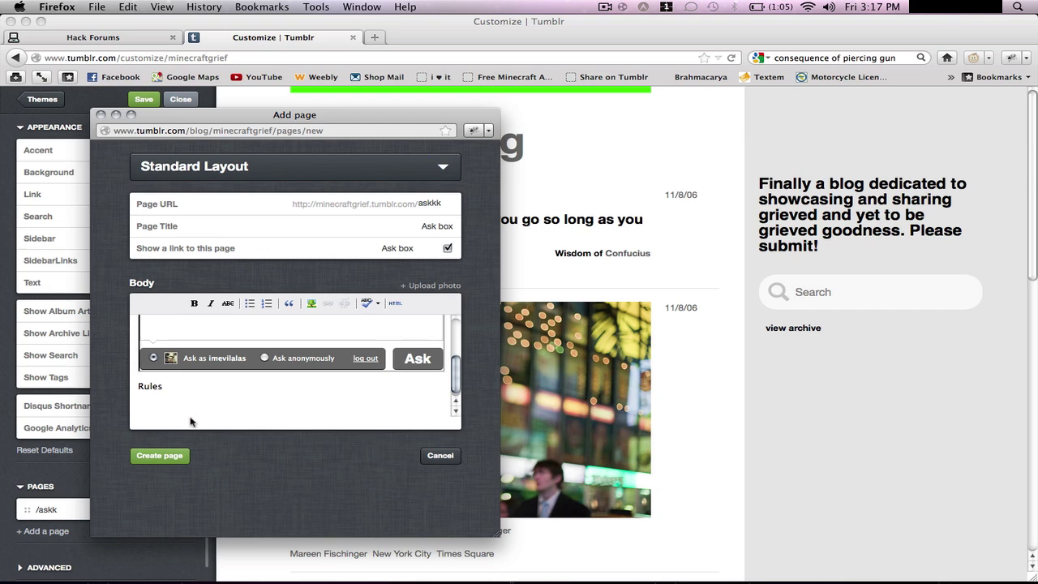
type("Hi mom")
scroll(214, 417, "down", 1)
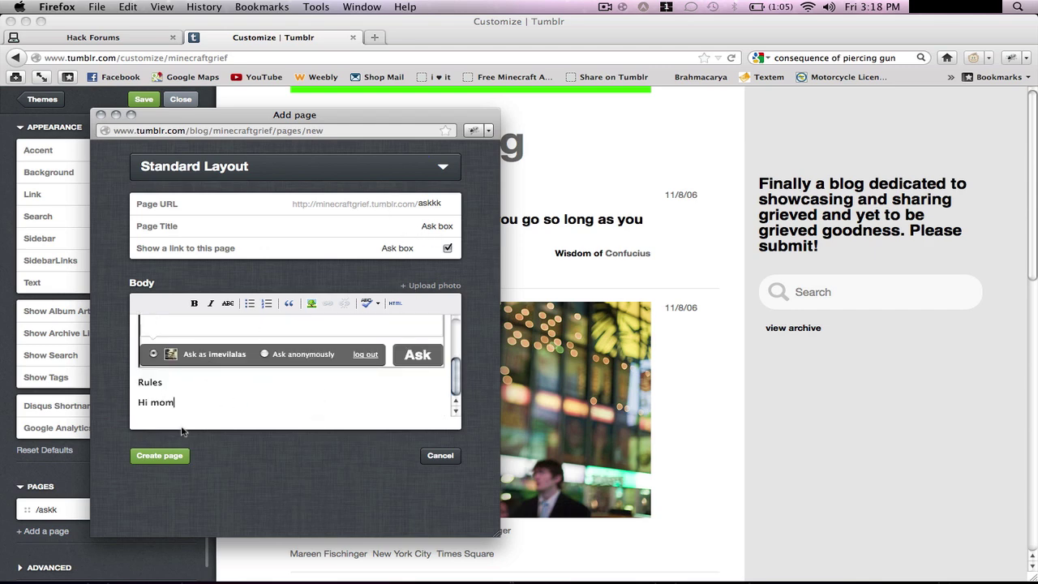
left_click(172, 457)
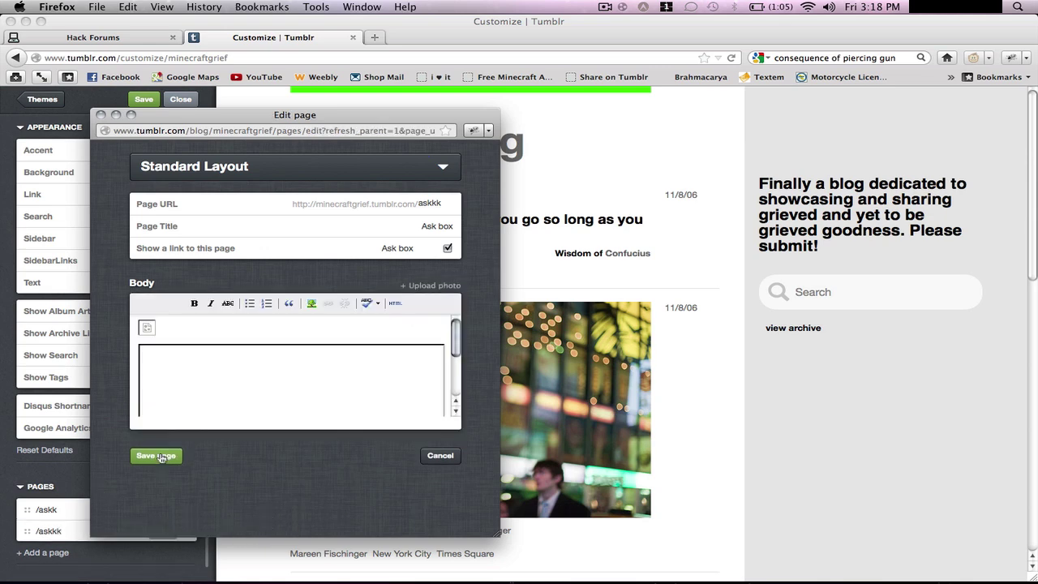
left_click(161, 456)
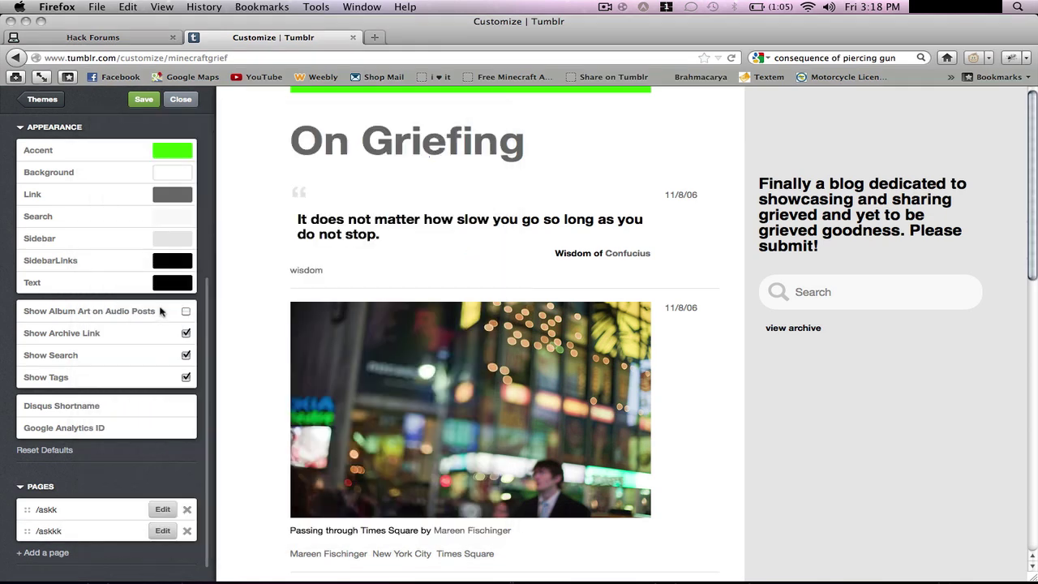
- Save the blog customization and open the blog's /askkk page in a new tab
left_click(142, 100)
left_click(374, 38)
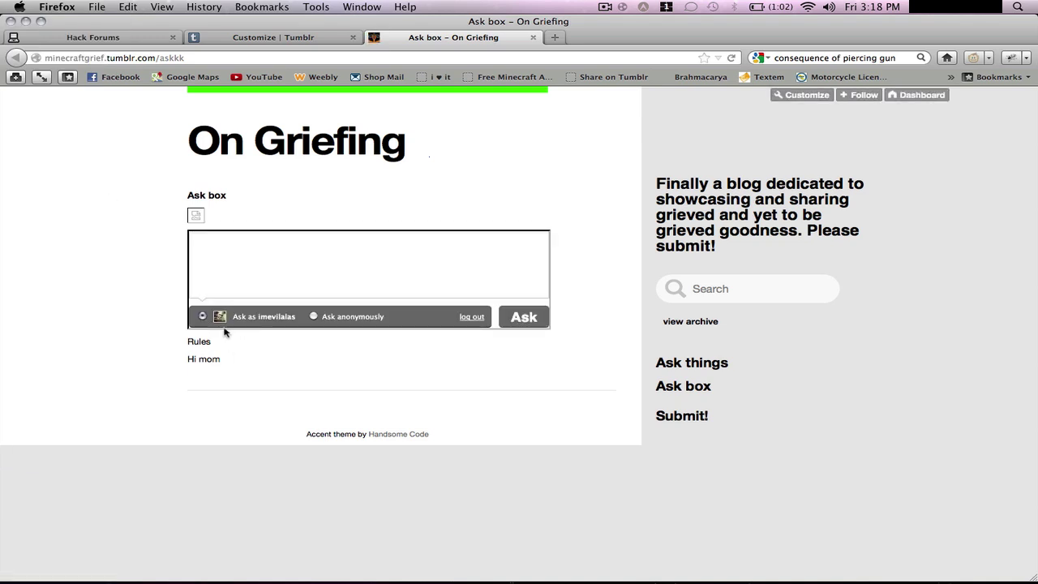